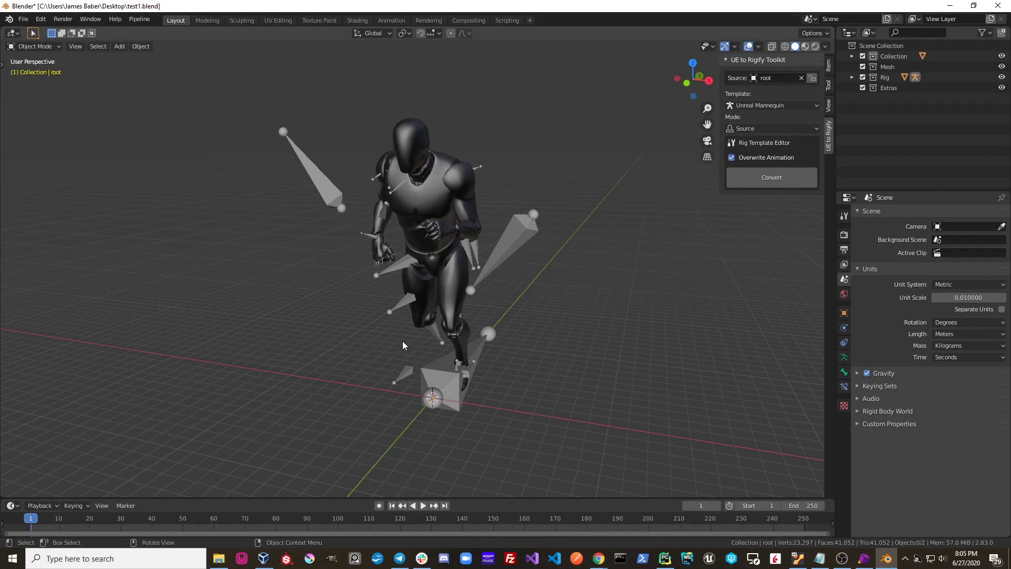
- Convert the mannequin's source rig into a Rigify control rig, then play and stop its animation
left_click(785, 179)
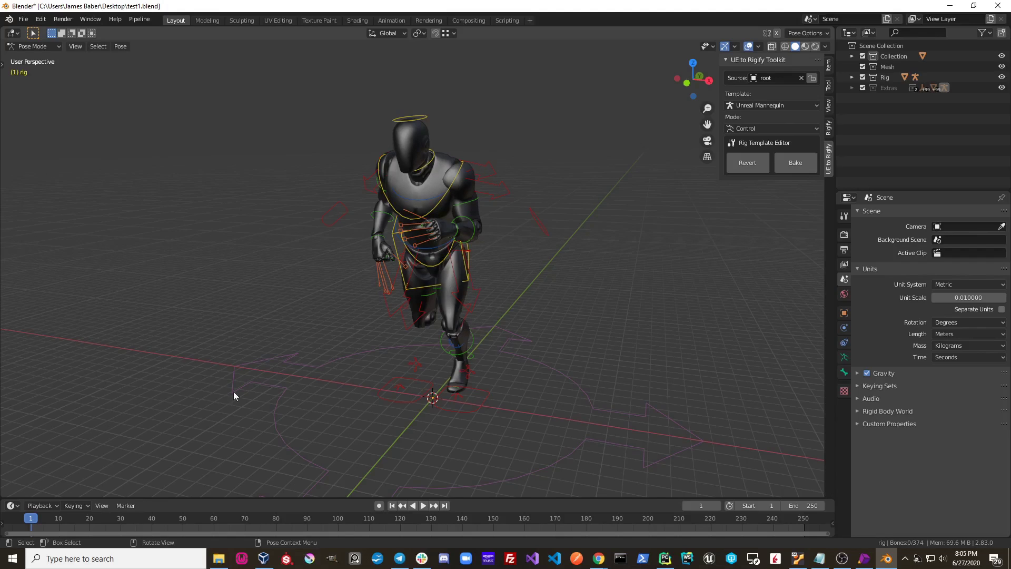
key("space")
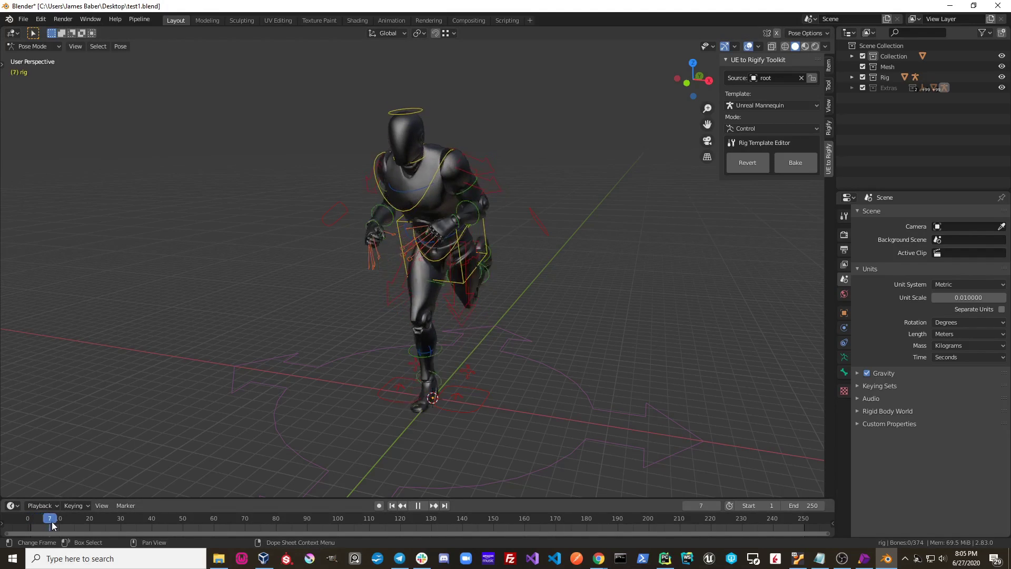
key("space")
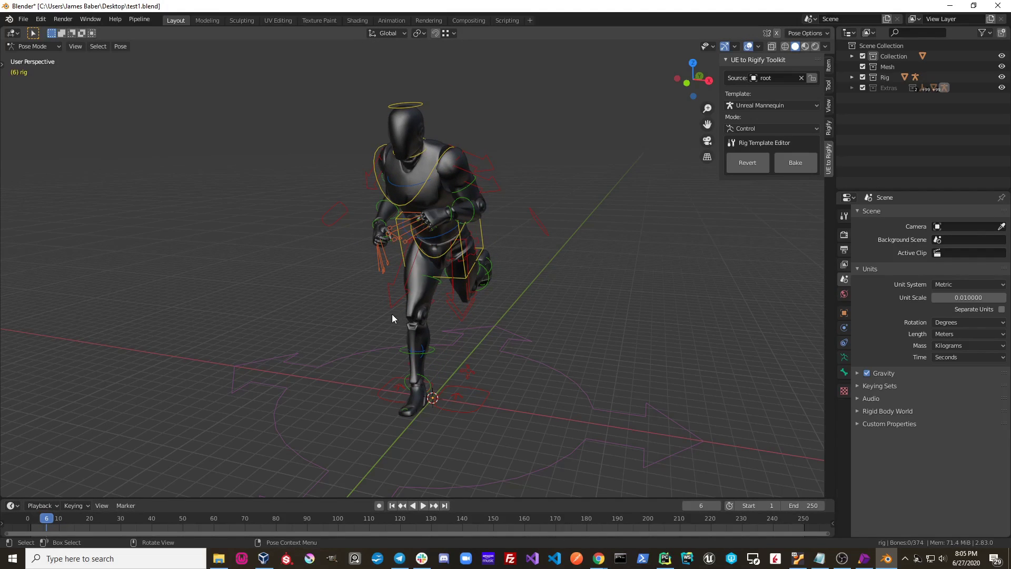
left_click(752, 107)
left_click(757, 104)
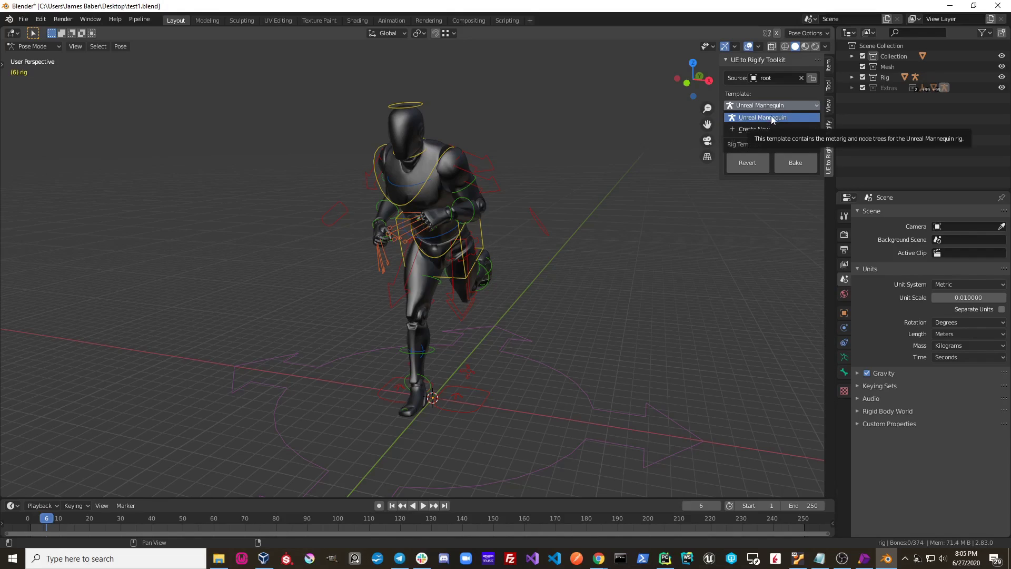
left_click(772, 118)
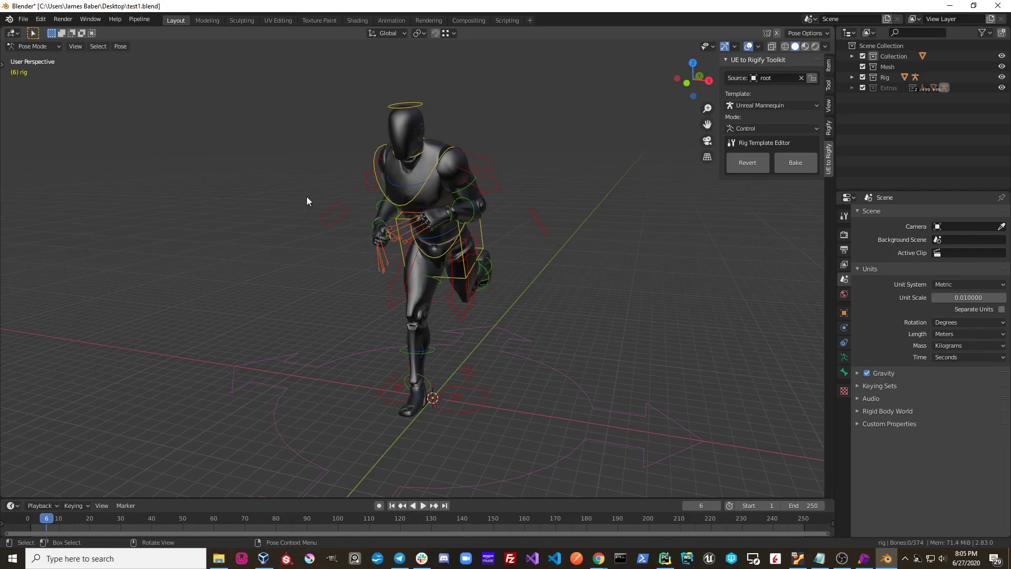
mouse_move(289, 217)
middle_mouse_down()
mouse_move(440, 226)
mouse_move(286, 217)
mouse_move(295, 221)
middle_mouse_up()
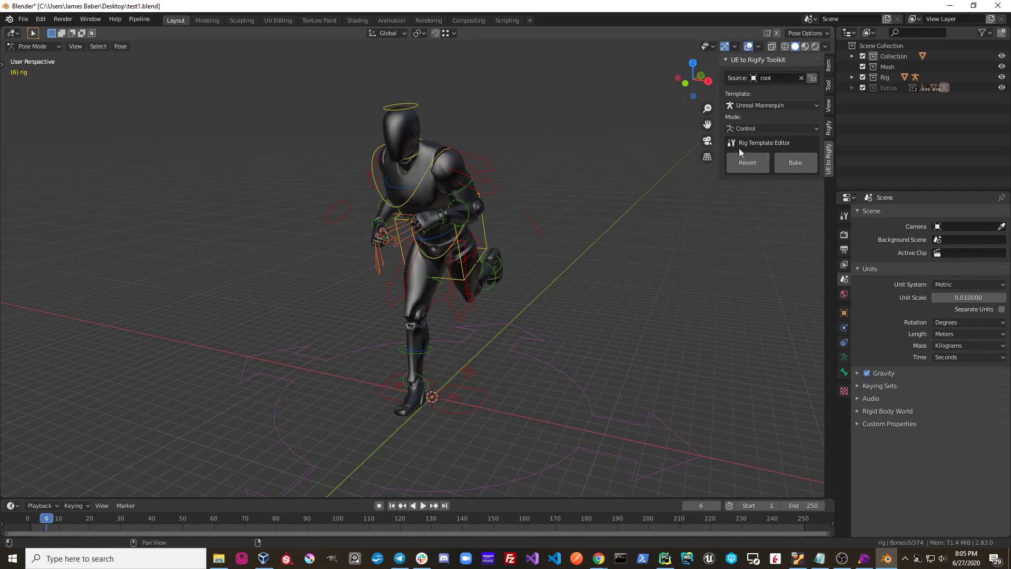
- Choose Create New as the template to lay a Human metarig over the mannequin, then orbit around it
left_click(741, 108)
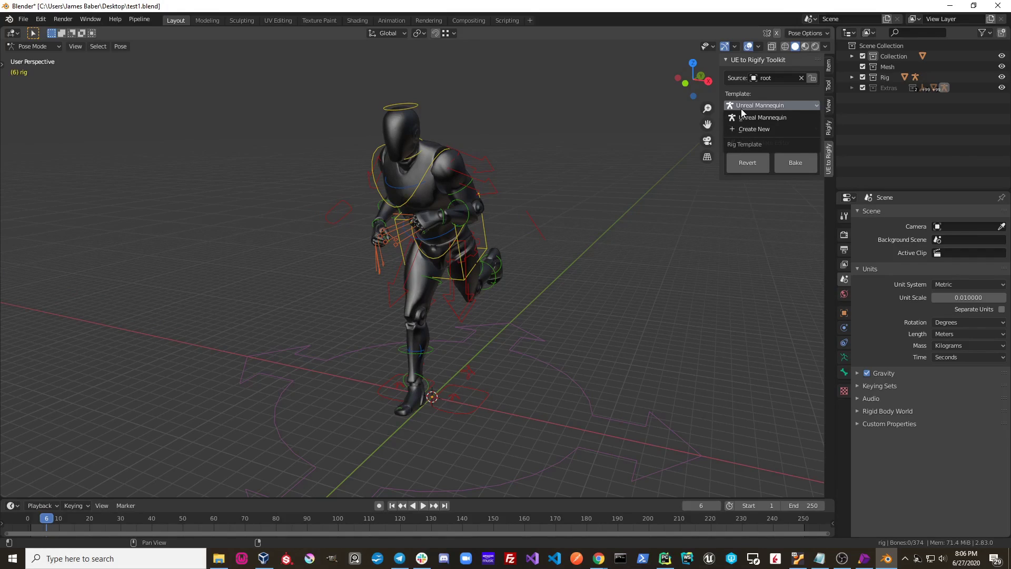
left_click(753, 129)
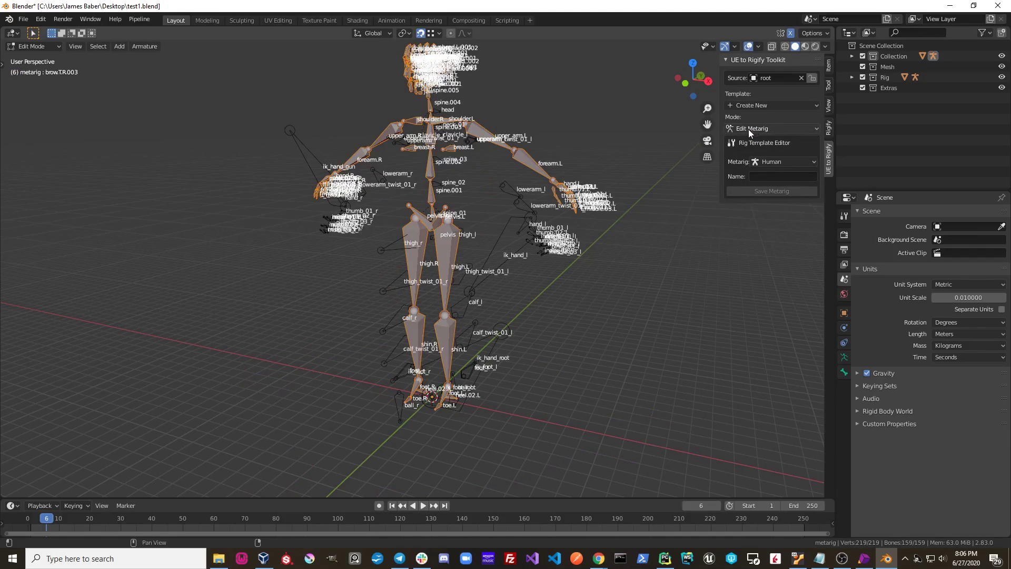
middle_click_drag(522, 161, 553, 156)
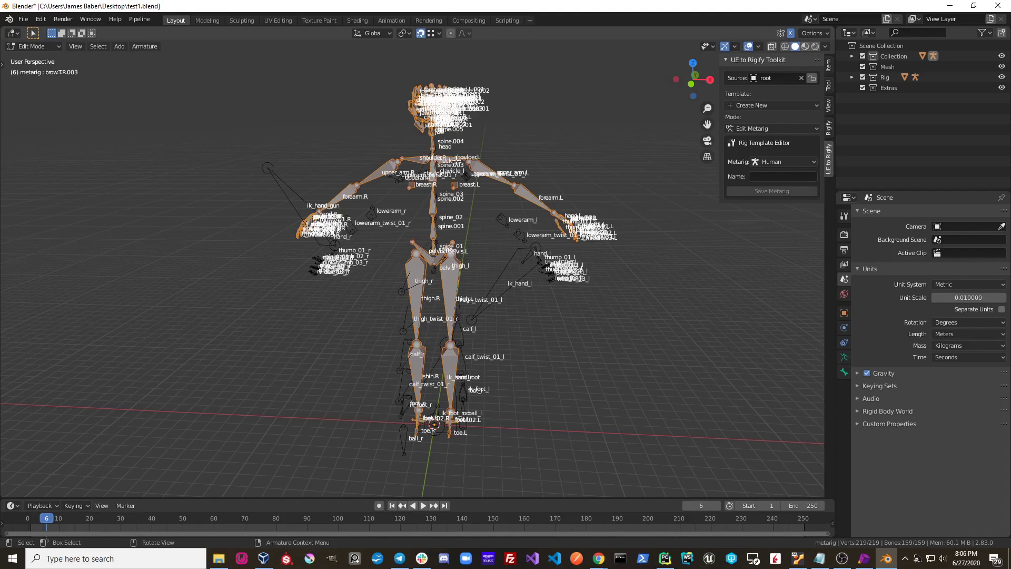
middle_click_drag(414, 212, 368, 205)
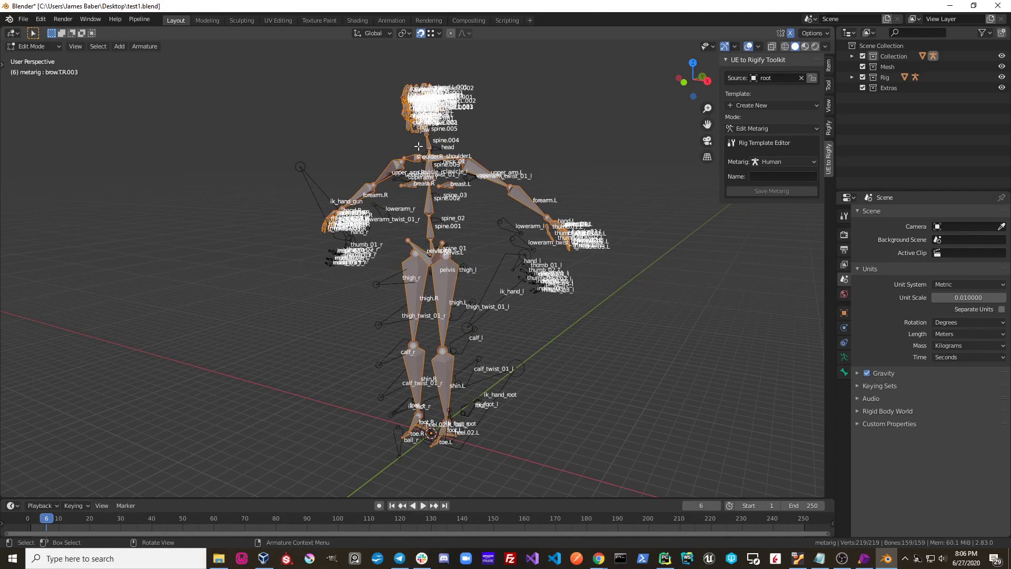
- Switch the starter metarig to Wolf, then settle on Basic Human and orbit around it
left_click(766, 164)
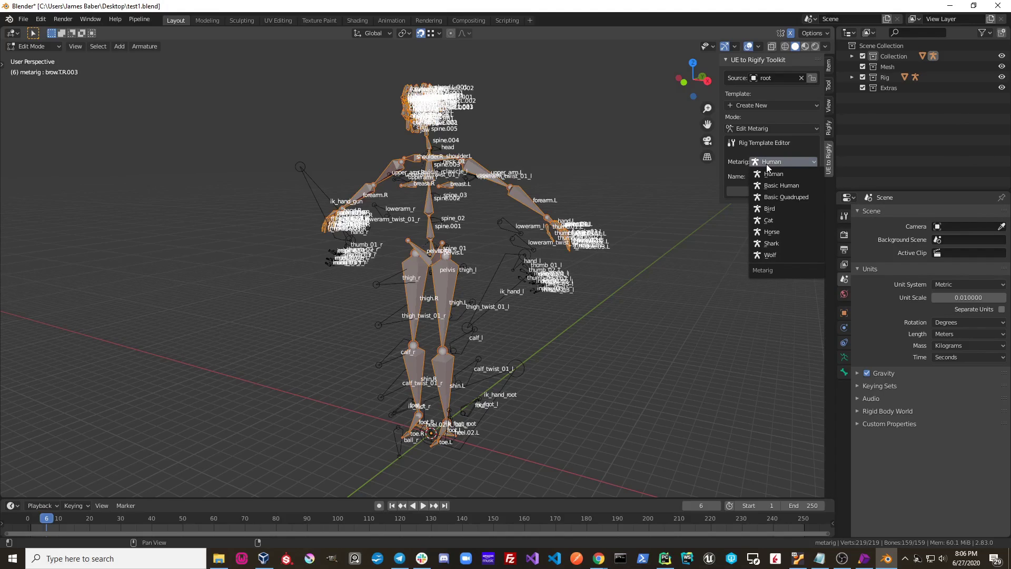
left_click(773, 256)
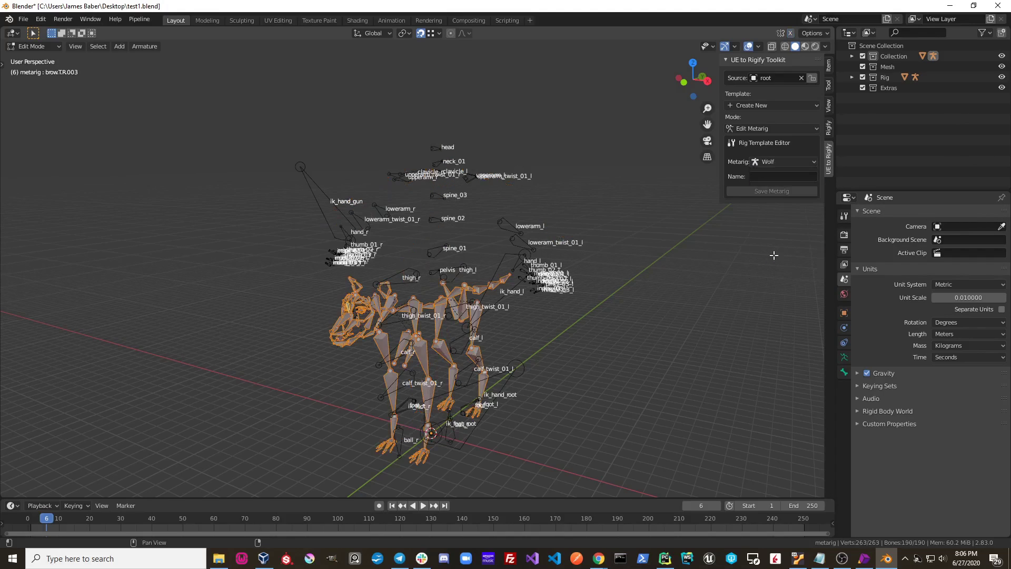
left_click(776, 159)
left_click(781, 187)
middle_click_drag(780, 187, 569, 200)
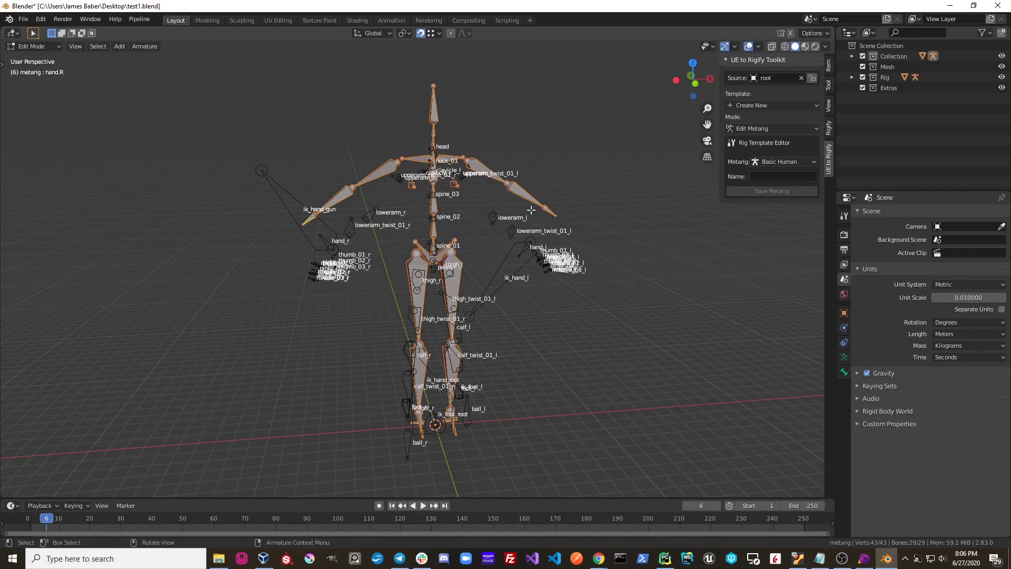
- Name the template 'Demo' and save the Basic Human metarig to it
left_click(779, 177)
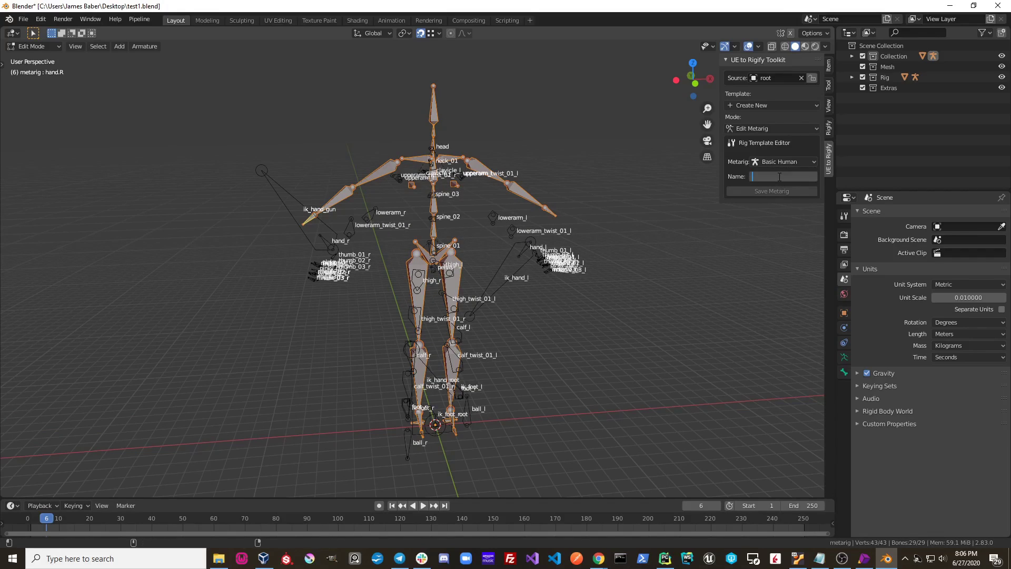
type("Demo")
key("Return")
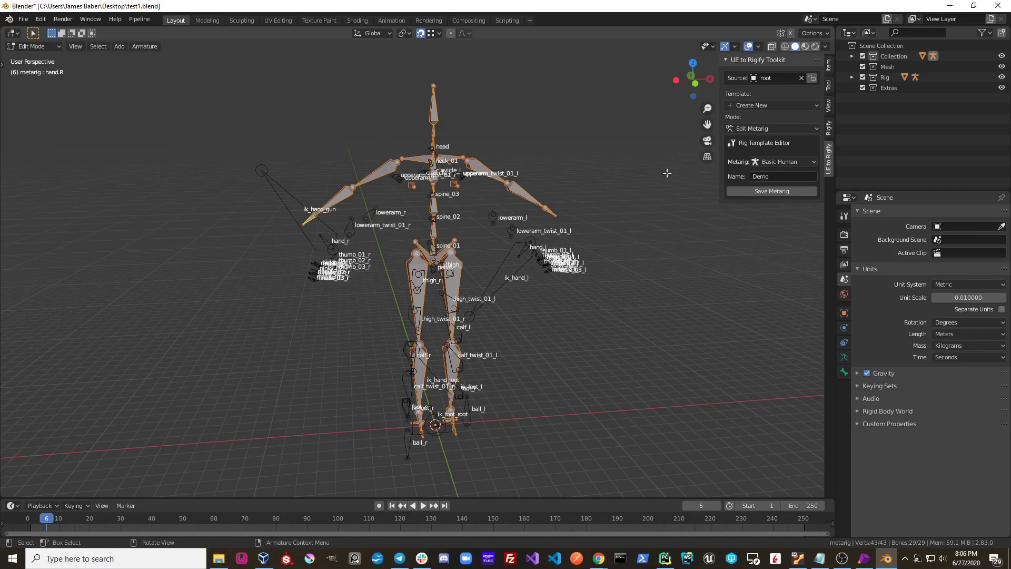
left_click(768, 191)
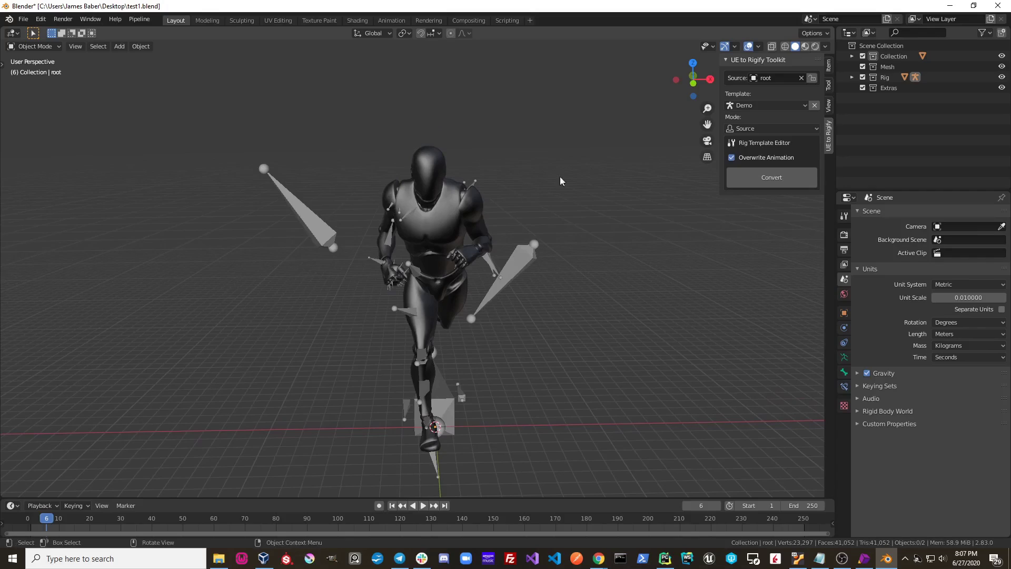
- Delete the Demo template and confirm Unreal Mannequin is selected again in the Template list
left_click(754, 106)
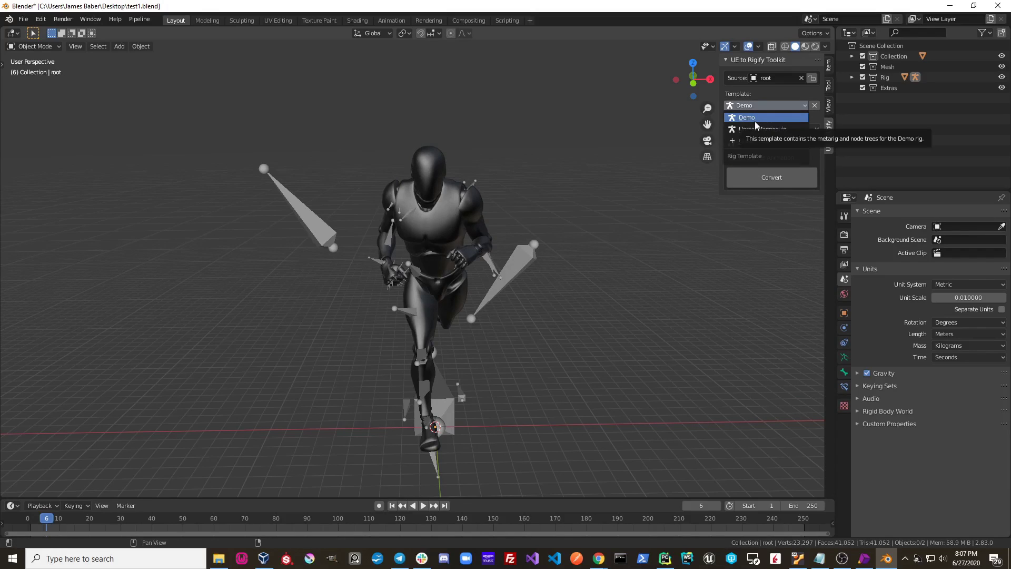
left_click(748, 117)
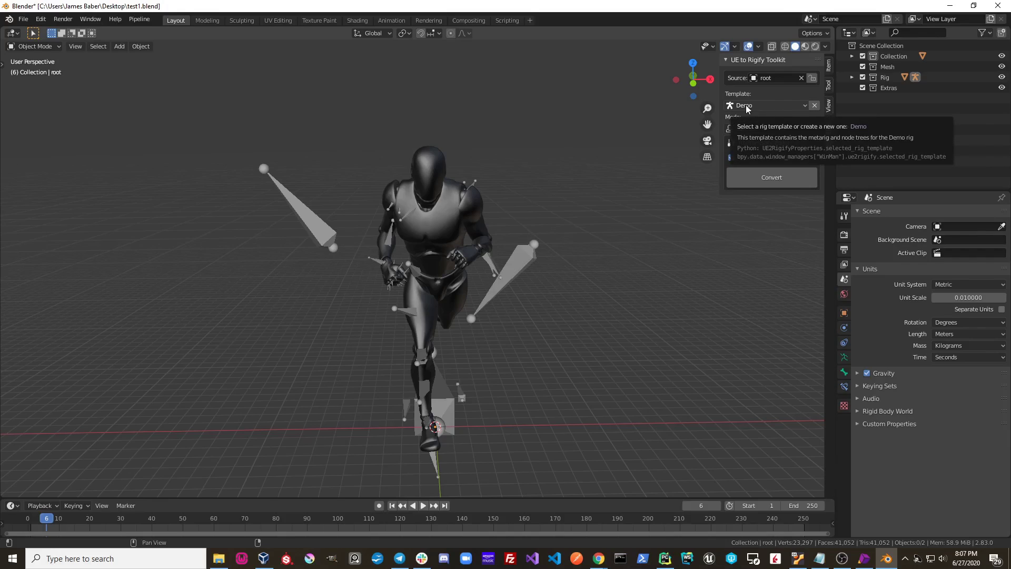
left_click(818, 106)
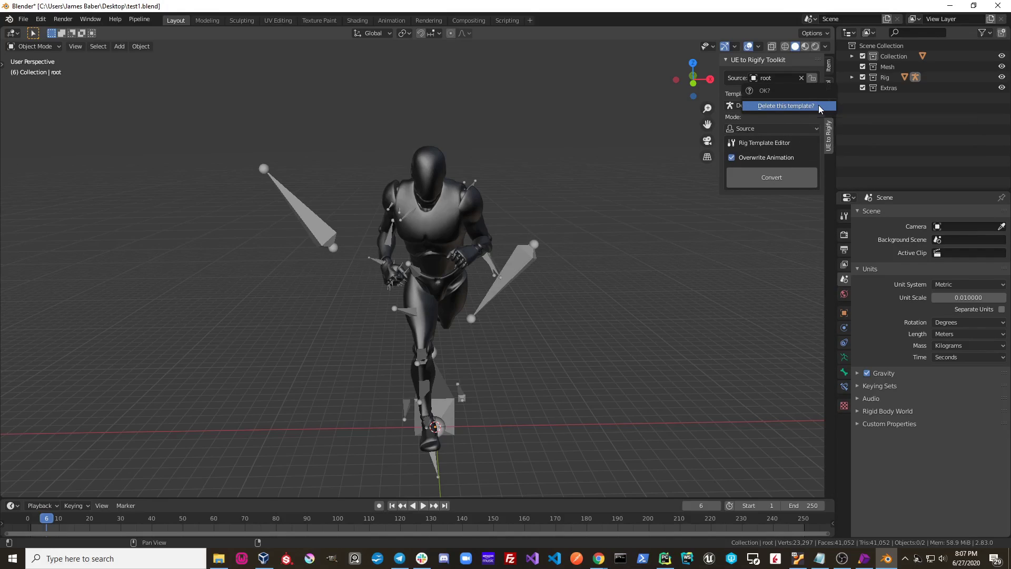
left_click(818, 105)
left_click(748, 104)
left_click(747, 103)
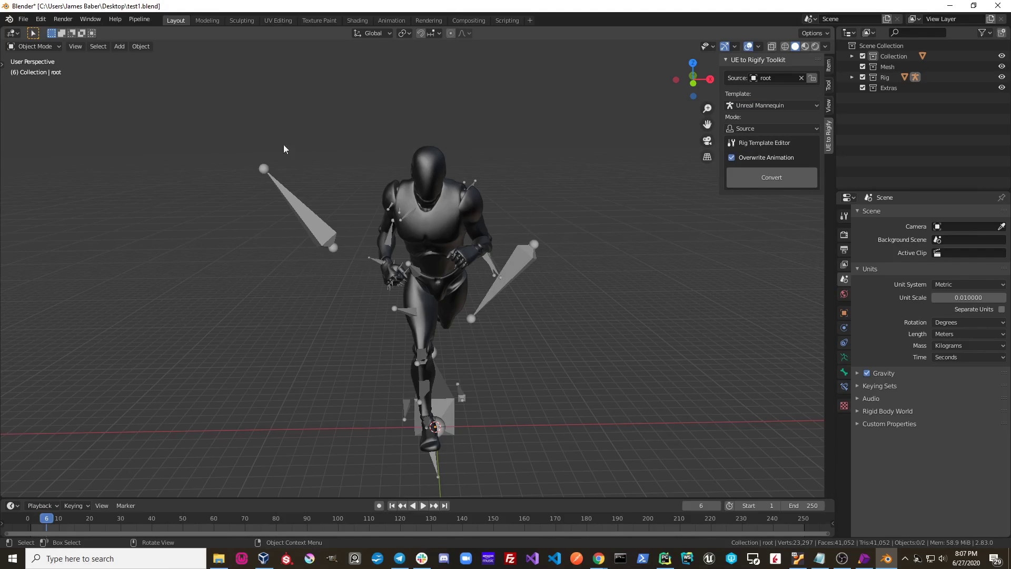
middle_click_drag(304, 155, 341, 171)
- Use File > Open to bring up the file browser on the Desktop, discarding unsaved changes
left_click(141, 46)
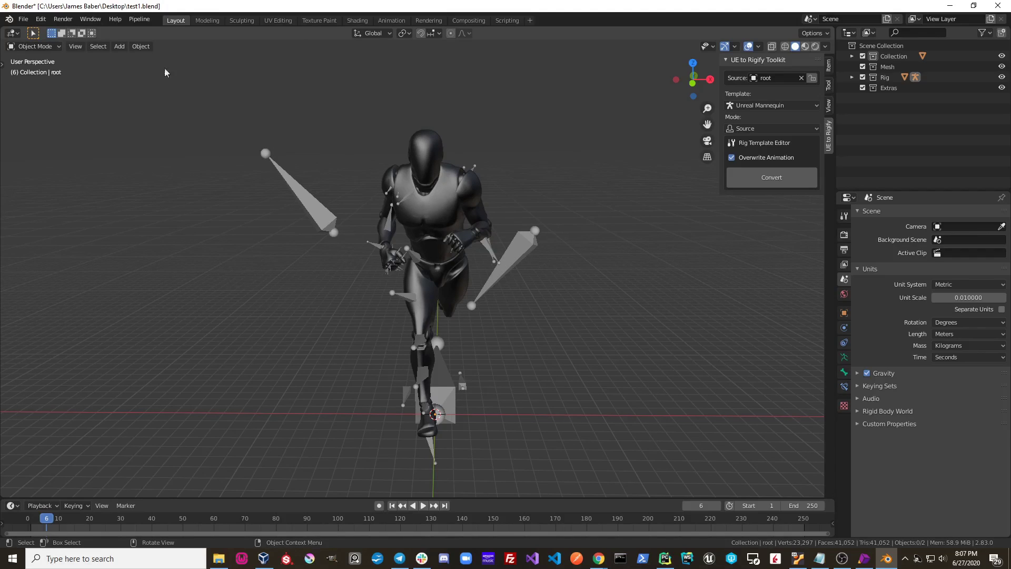
left_click(24, 20)
left_click(36, 32)
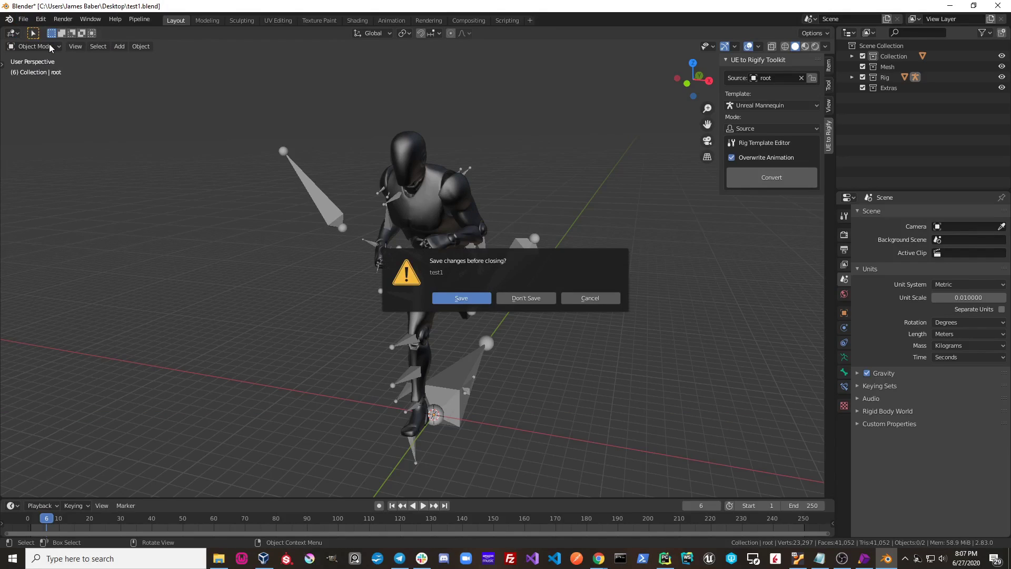
left_click(539, 300)
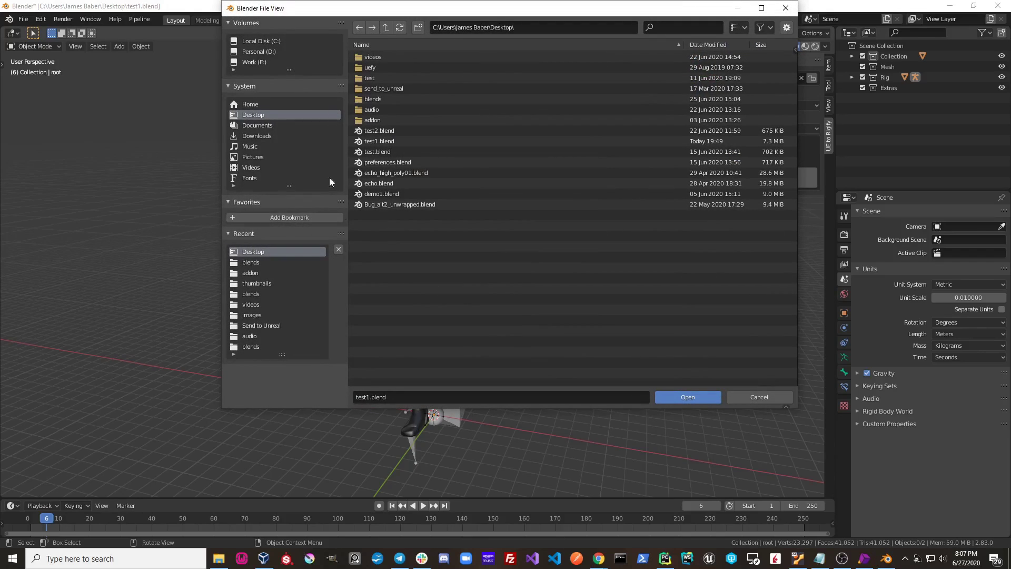
left_click(390, 172)
left_click(688, 398)
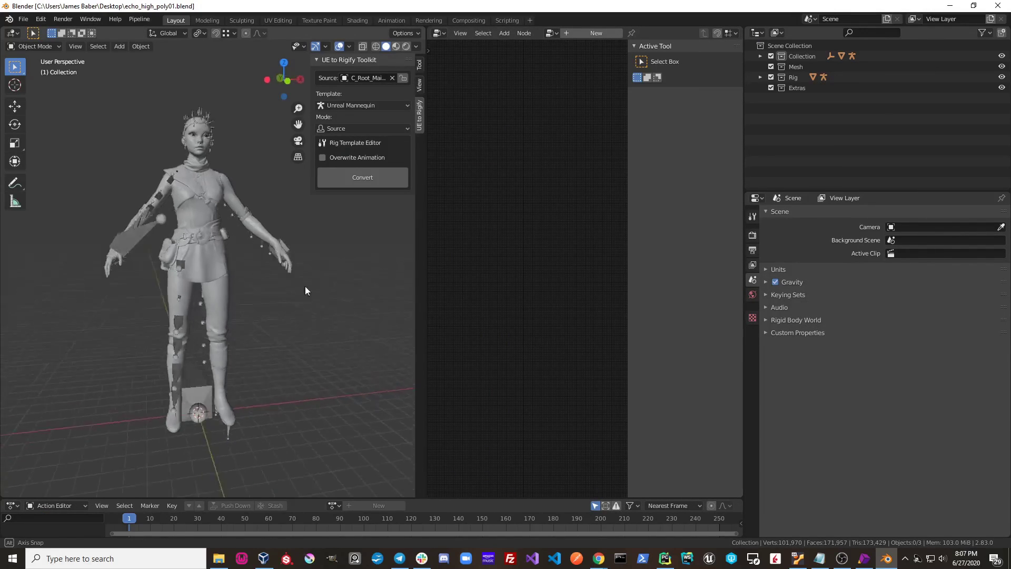
middle_click_drag(230, 299, 212, 271)
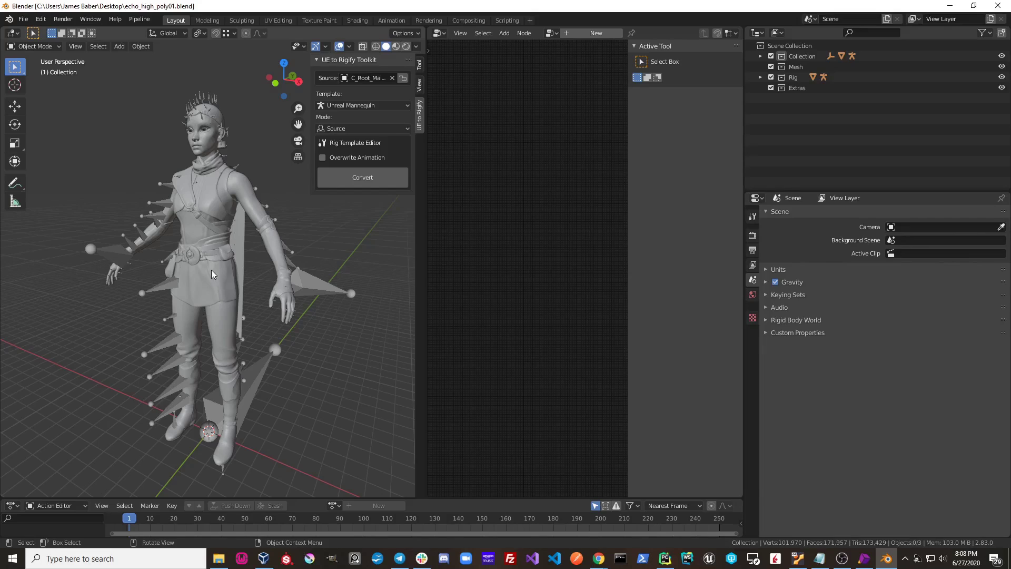
left_click(350, 106)
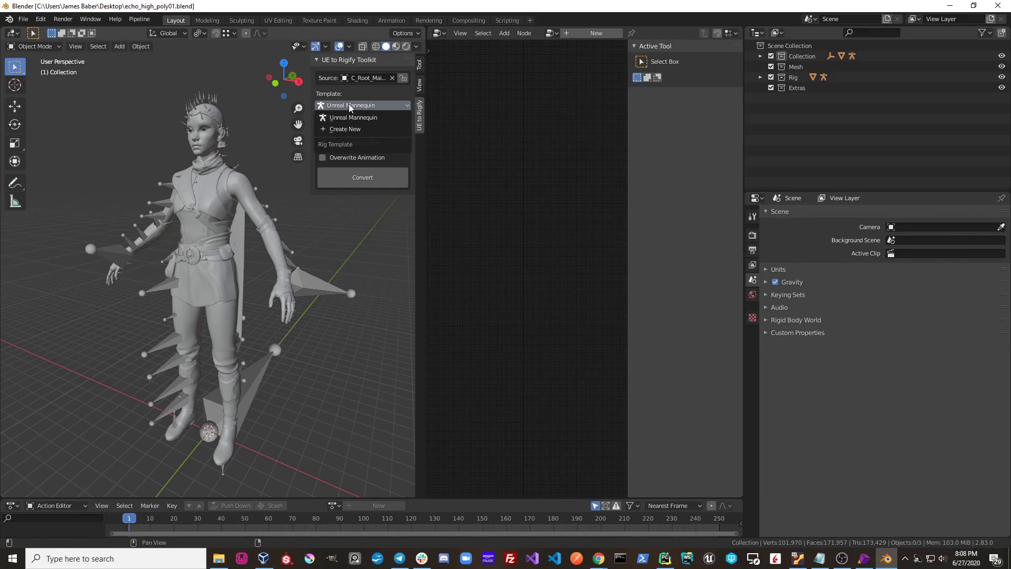
left_click(351, 116)
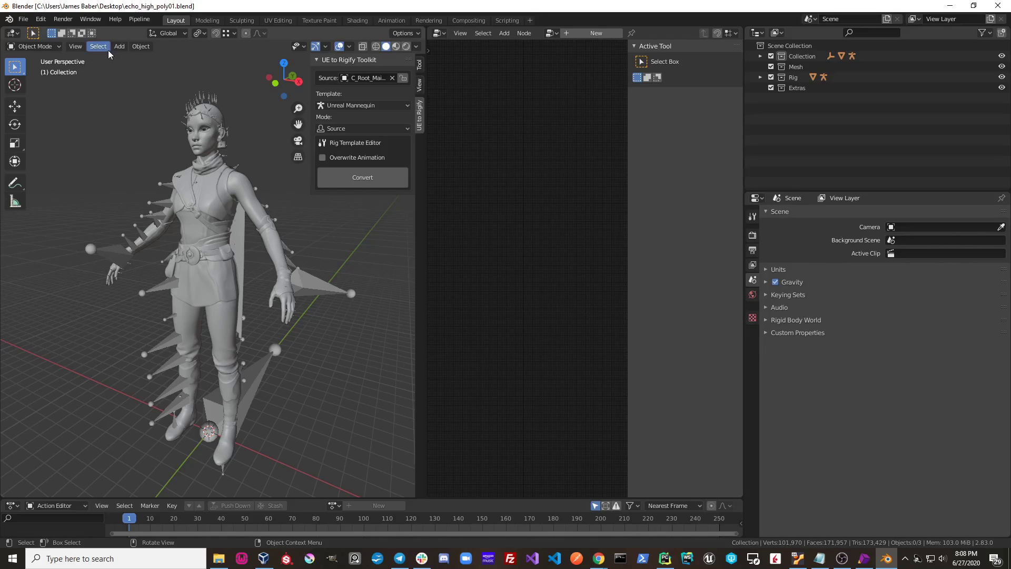
- In Preferences, filter Add-ons to Pipeline, collapse Send to Unreal and expand UE to Rigify
left_click(40, 21)
left_click(53, 173)
left_click(186, 41)
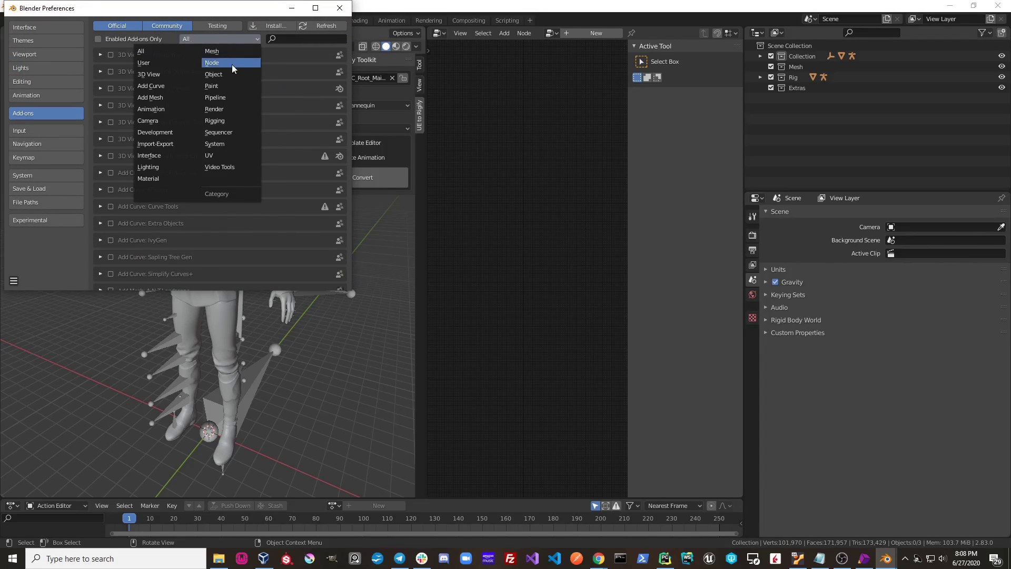
left_click(231, 98)
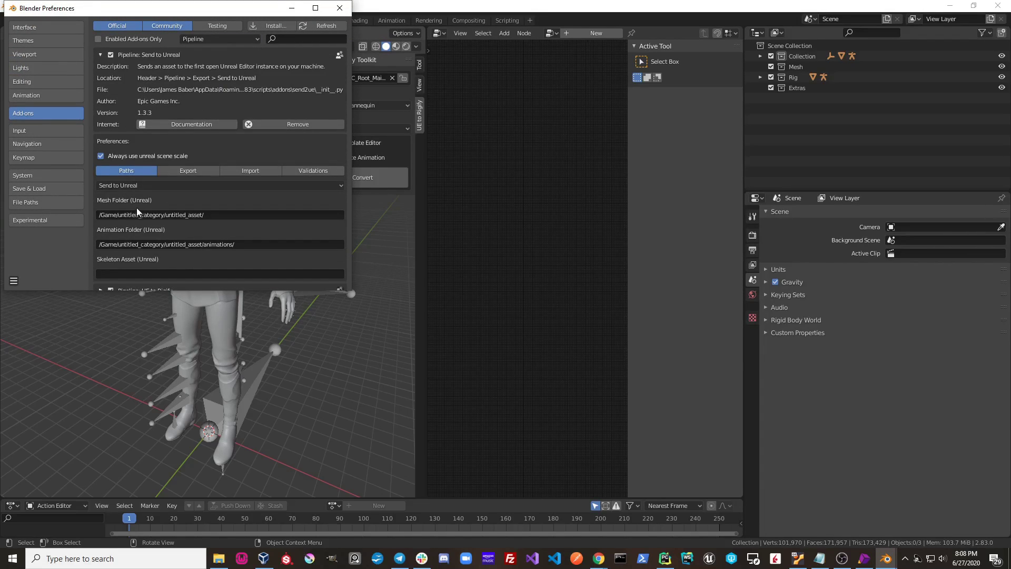
left_click(101, 55)
left_click(101, 71)
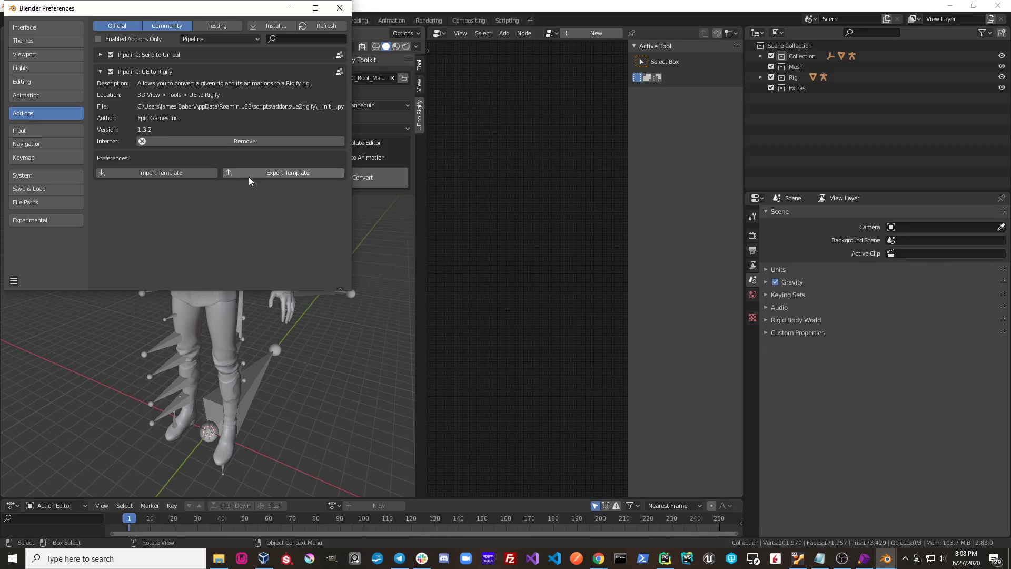
- Import echo.zip from the Desktop as a template through the add-on's Import Template
left_click(150, 172)
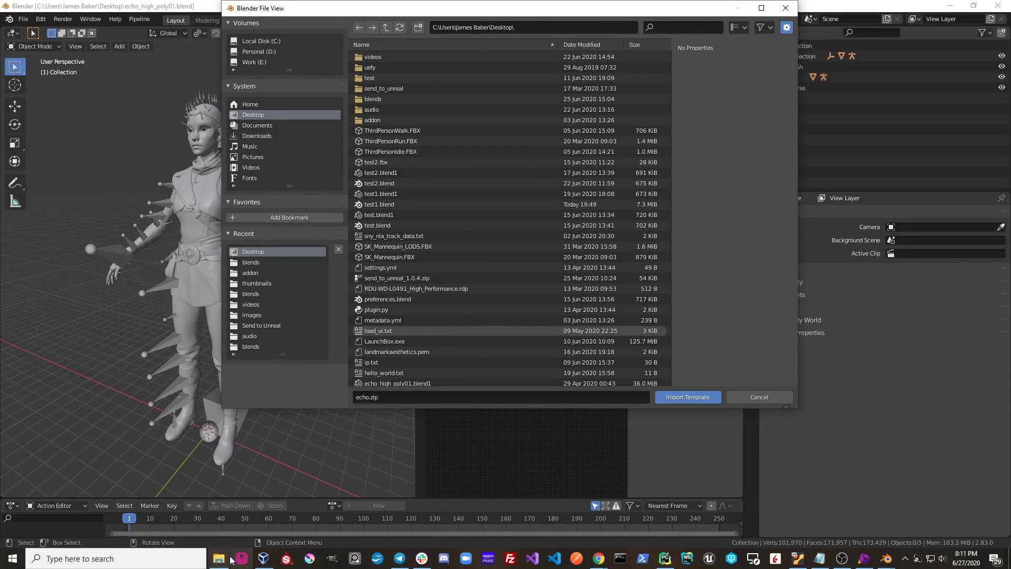
left_click(229, 560)
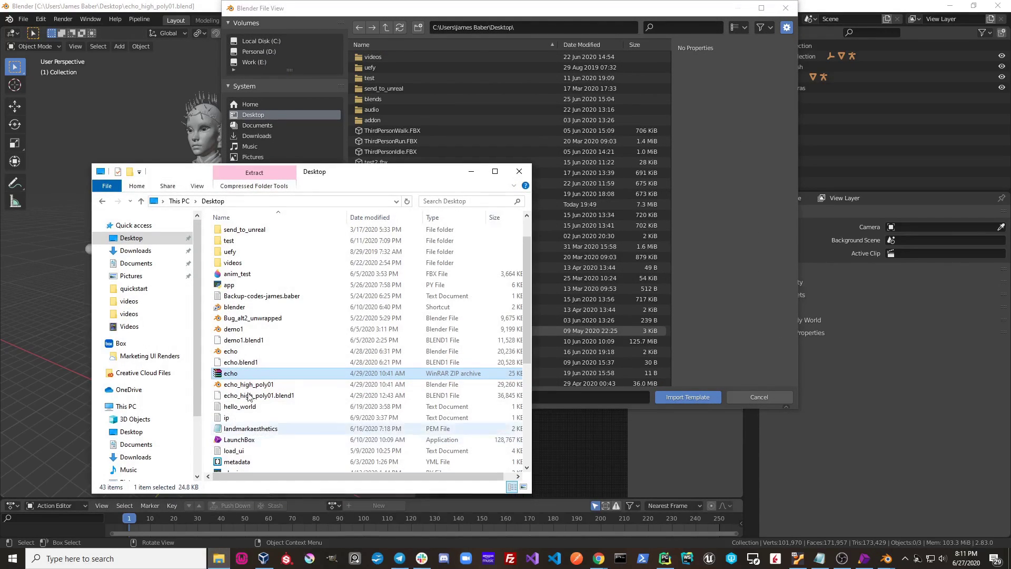
left_click_drag(232, 374, 577, 393)
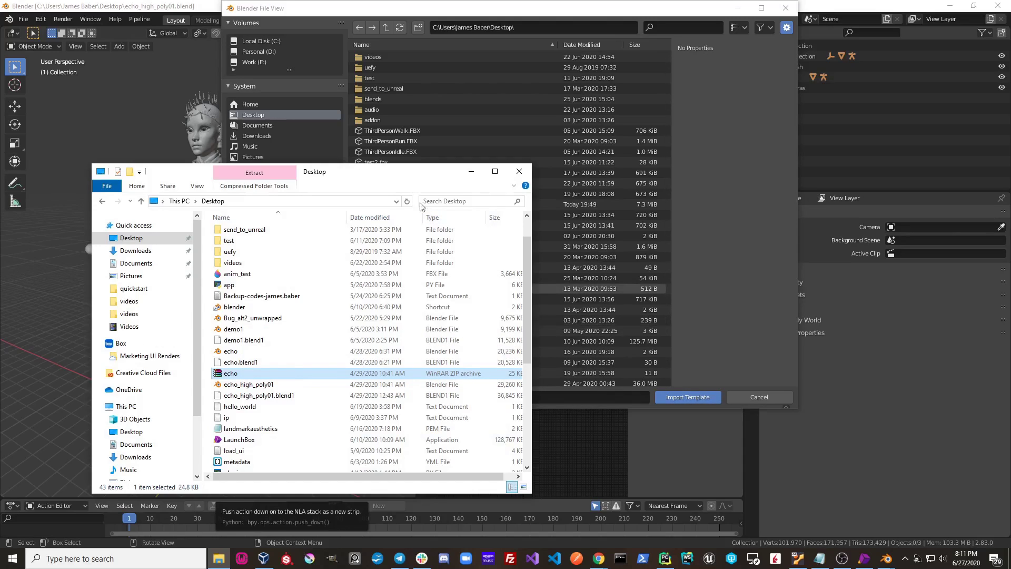
left_click(472, 171)
left_click(707, 402)
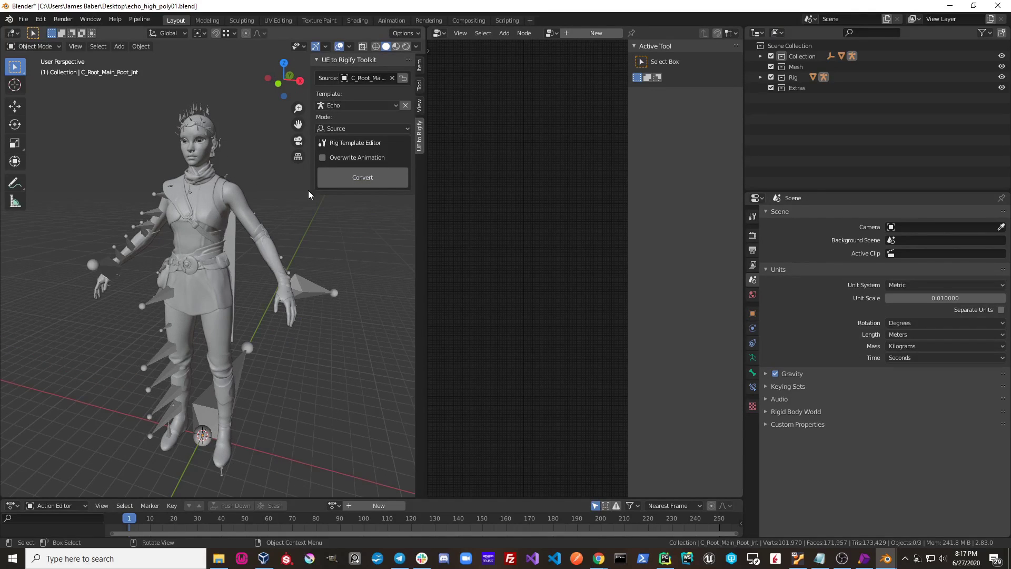
- Convert the Echo character into a Rigify control rig and zoom in on its left hand
left_click(334, 182)
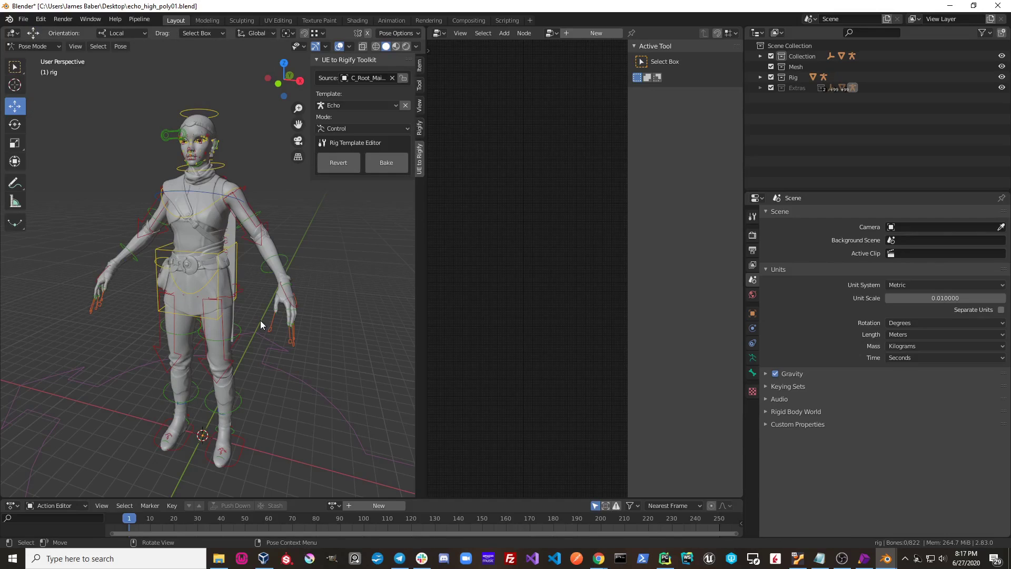
middle_click_drag(262, 219, 224, 226)
scroll(223, 226, "up", 5)
middle_click_drag(289, 341, 259, 299, "shift")
middle_click_drag(216, 333, 287, 371, "shift")
scroll(230, 292, "up", 4)
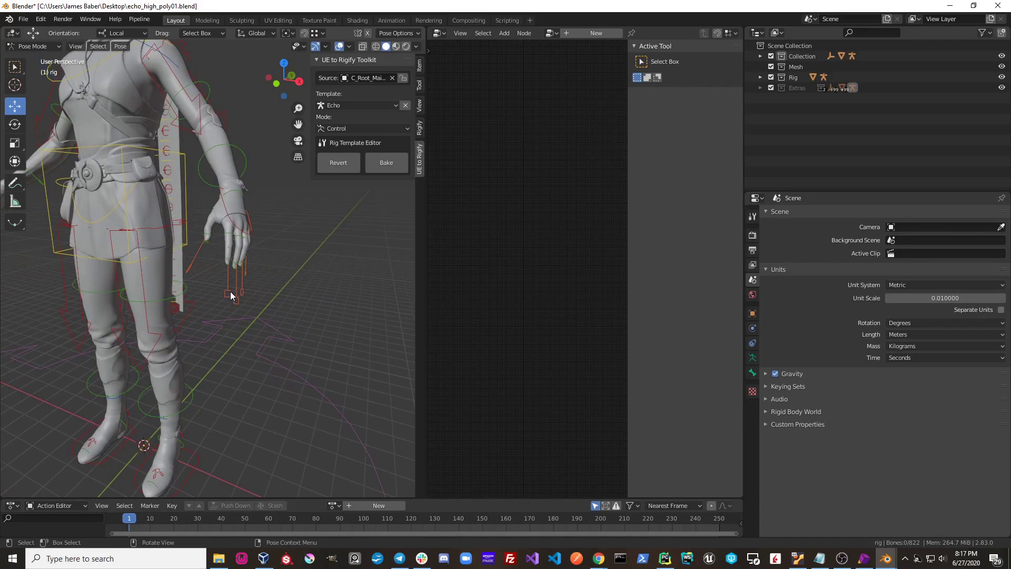
- Select the f_index.01_master.L finger control and scale it
left_click(231, 293)
middle_click_drag(230, 293, 289, 312)
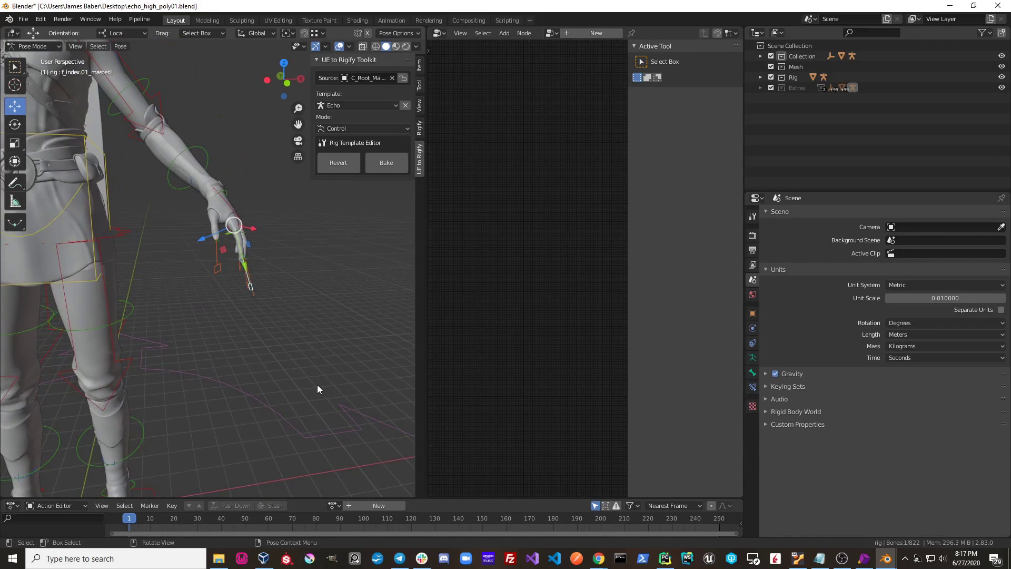
key("s")
left_click(269, 332)
scroll(257, 320, "down", 6)
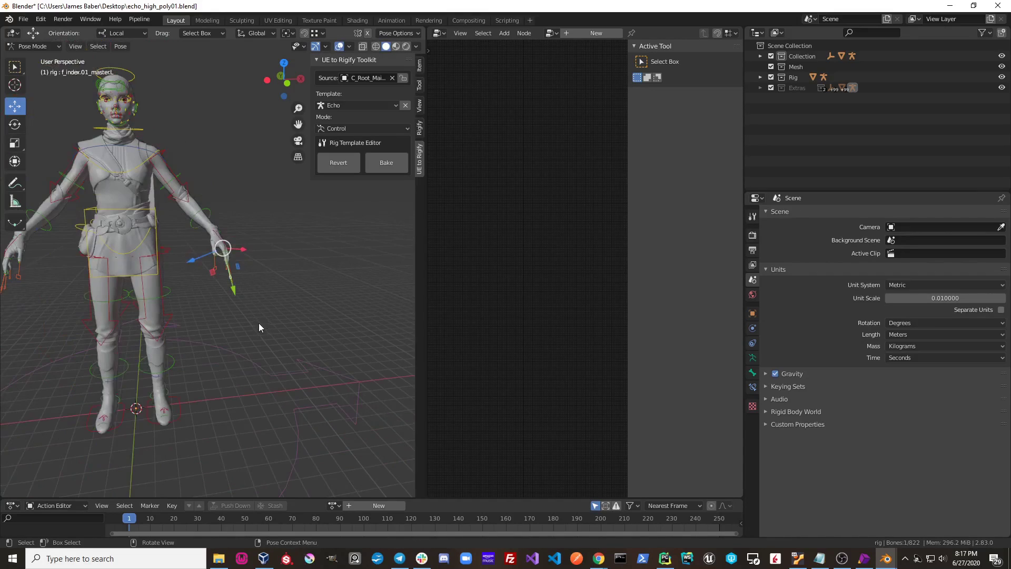
middle_click_drag(257, 321, 248, 272)
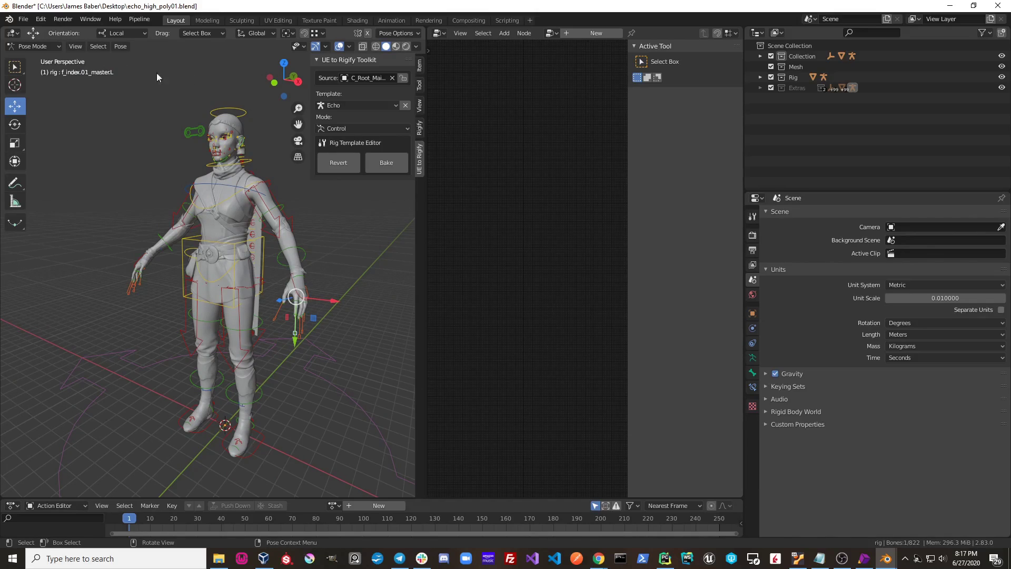
middle_click_drag(214, 129, 201, 134, "shift")
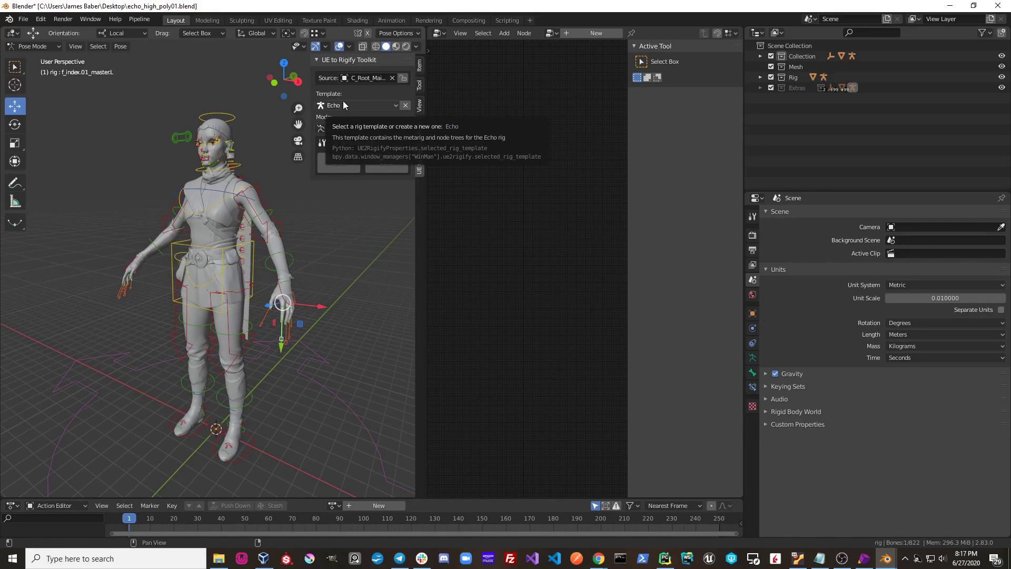
- Start Export Template from the UE to Rigify add-on preferences
left_click(41, 19)
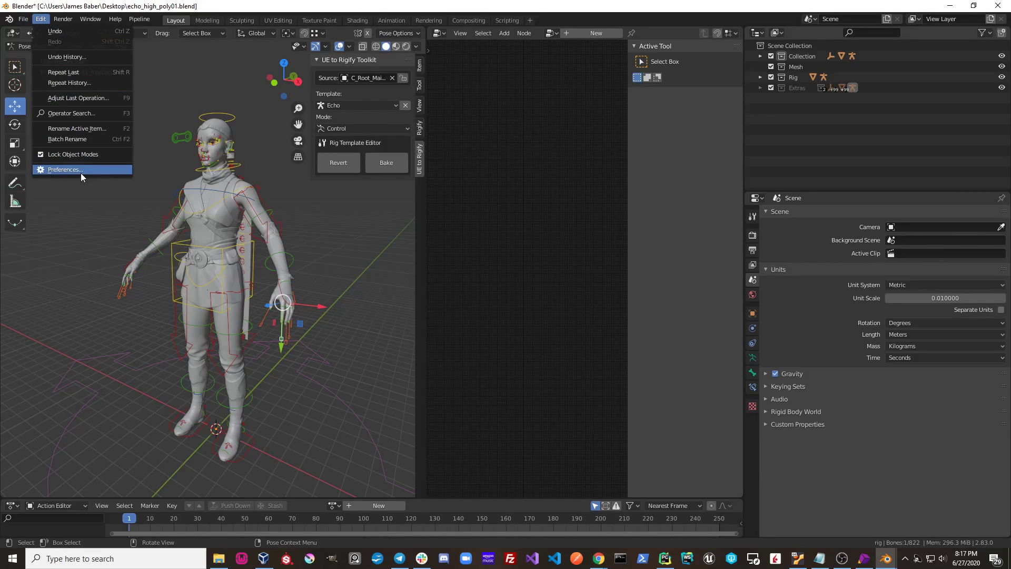
left_click(80, 172)
left_click(279, 173)
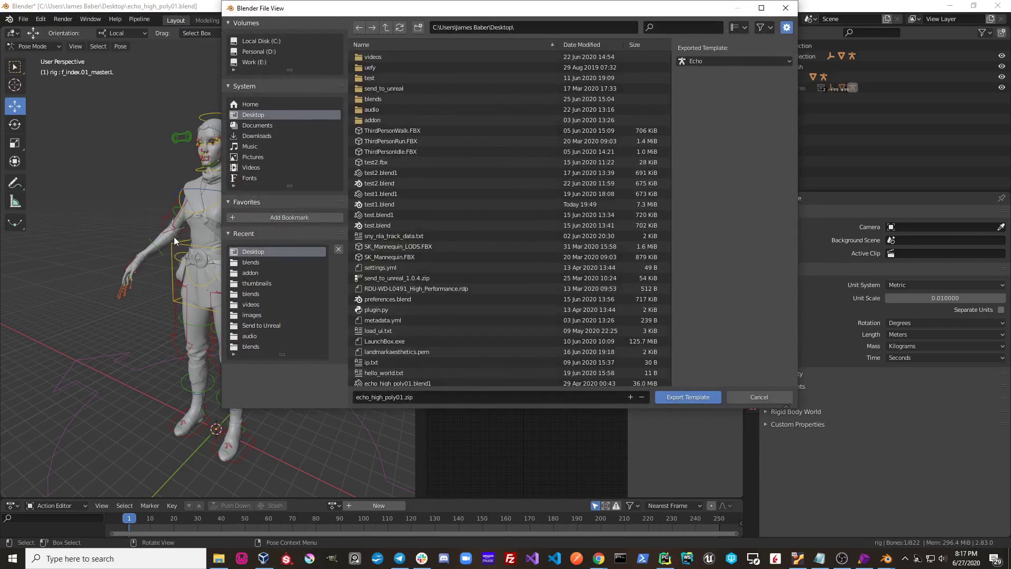
- Rename the export file and export the Echo template to the Desktop as echo_2.zip
left_click(402, 397)
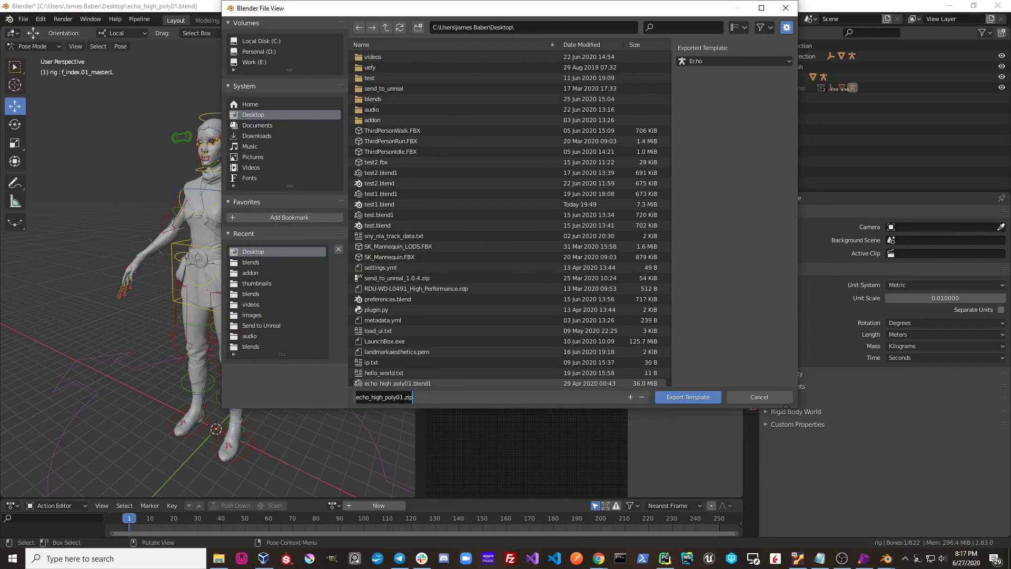
left_click(402, 396)
left_click_drag(403, 397, 338, 407)
type("echo")
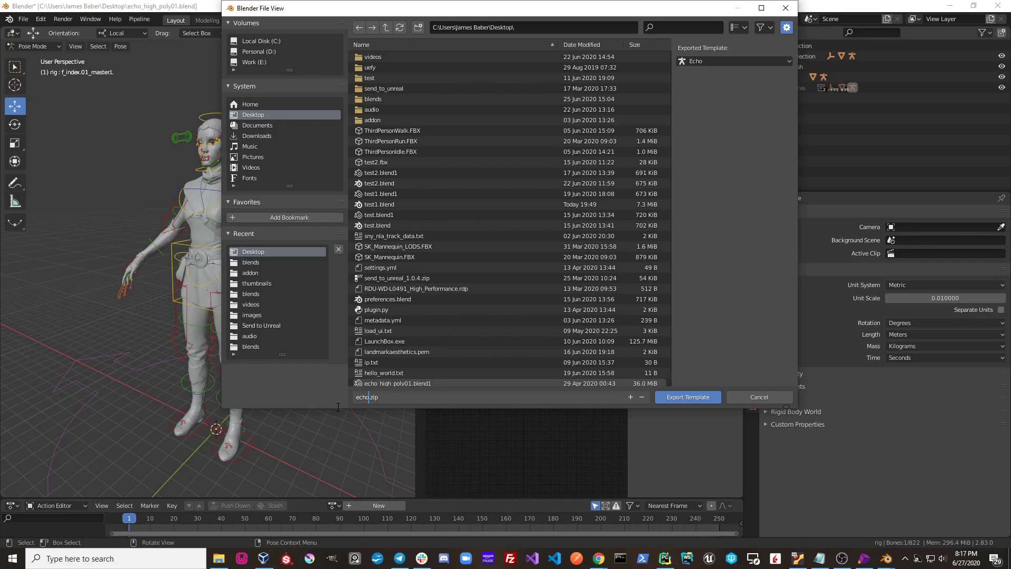
type("_1")
left_click(251, 114)
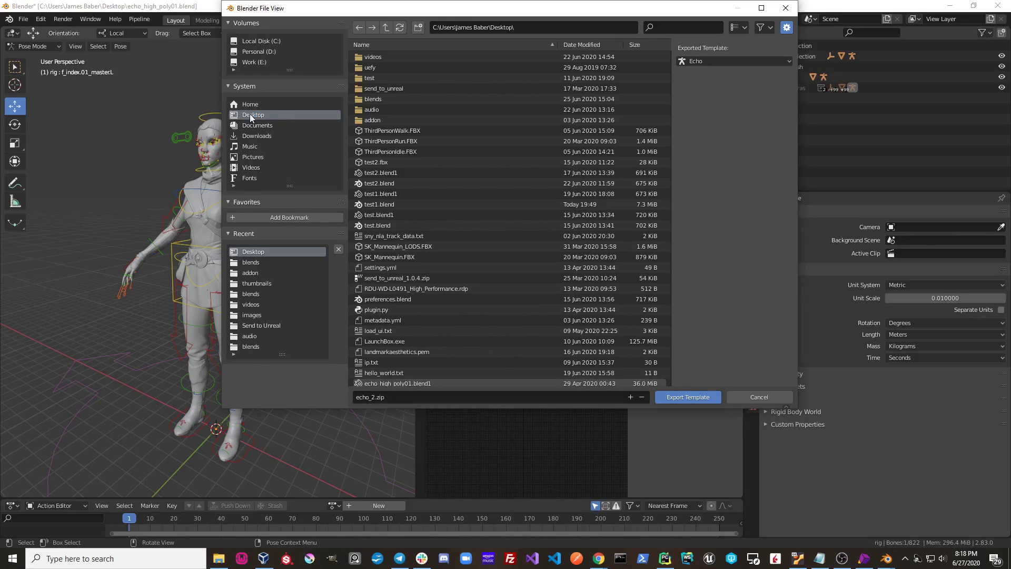
left_click(684, 396)
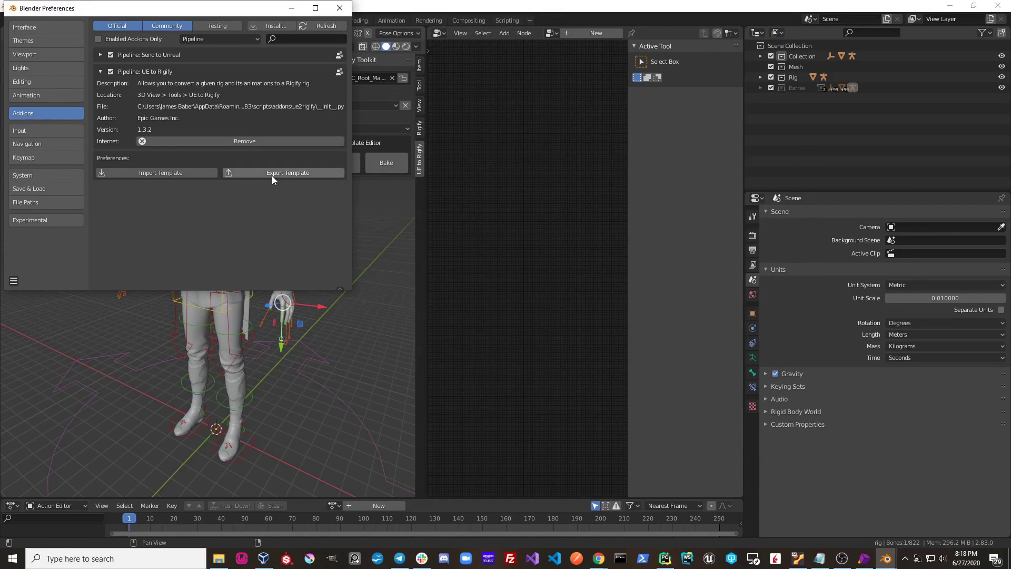
- Minimize the Preferences window and orbit the view around the Echo character's control rig
left_click(292, 7)
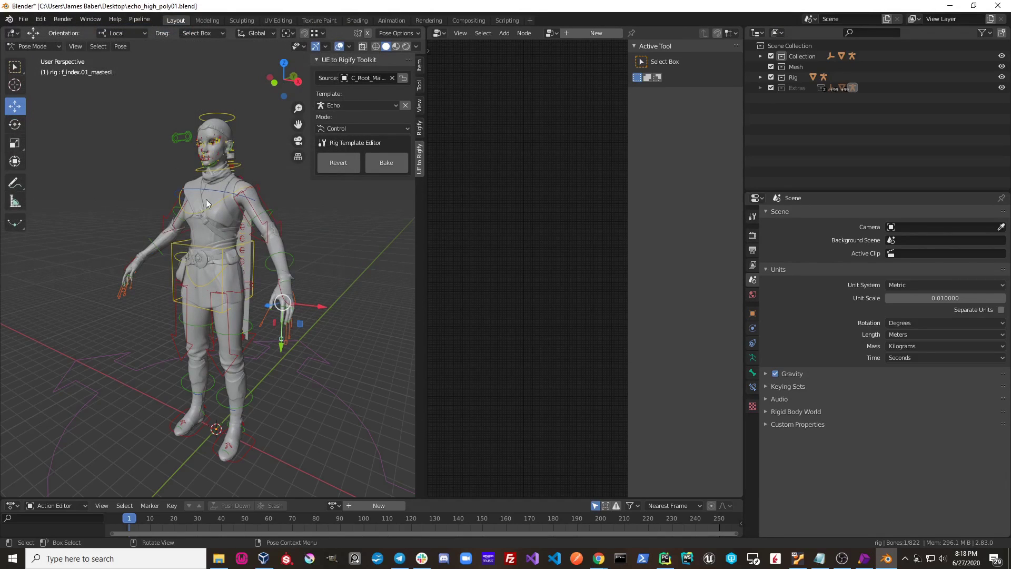
mouse_move(294, 229)
middle_mouse_down()
mouse_move(249, 214)
mouse_move(326, 227)
mouse_move(263, 231)
mouse_move(282, 234)
middle_mouse_up()
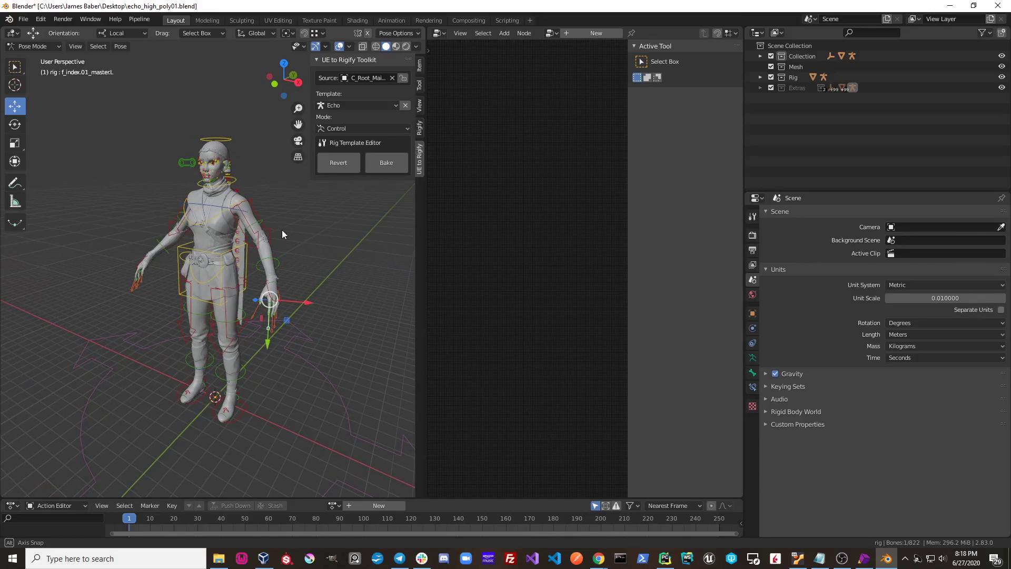